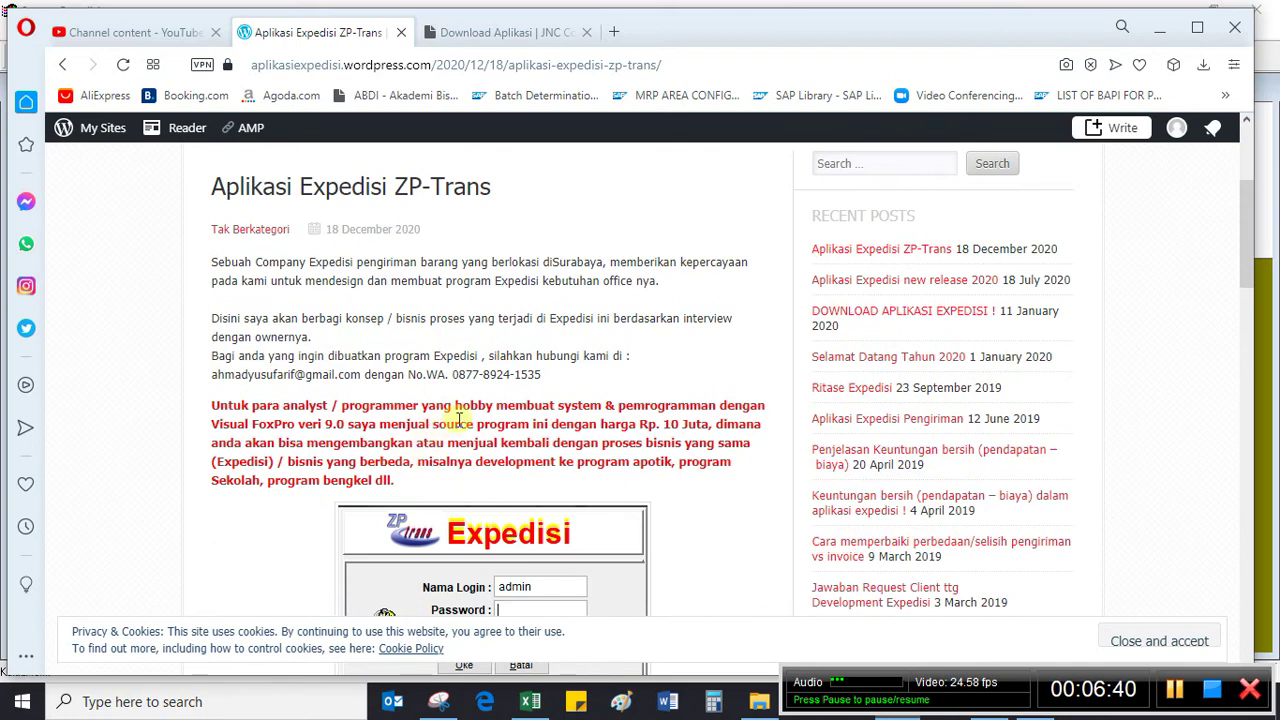
Look through the Aplikasi Expedisi ZP-Trans blog post, including its menu description and embedded videos
scroll(460, 420, "up", 2)
scroll(459, 425, "down", 3)
scroll(458, 425, "down", 10)
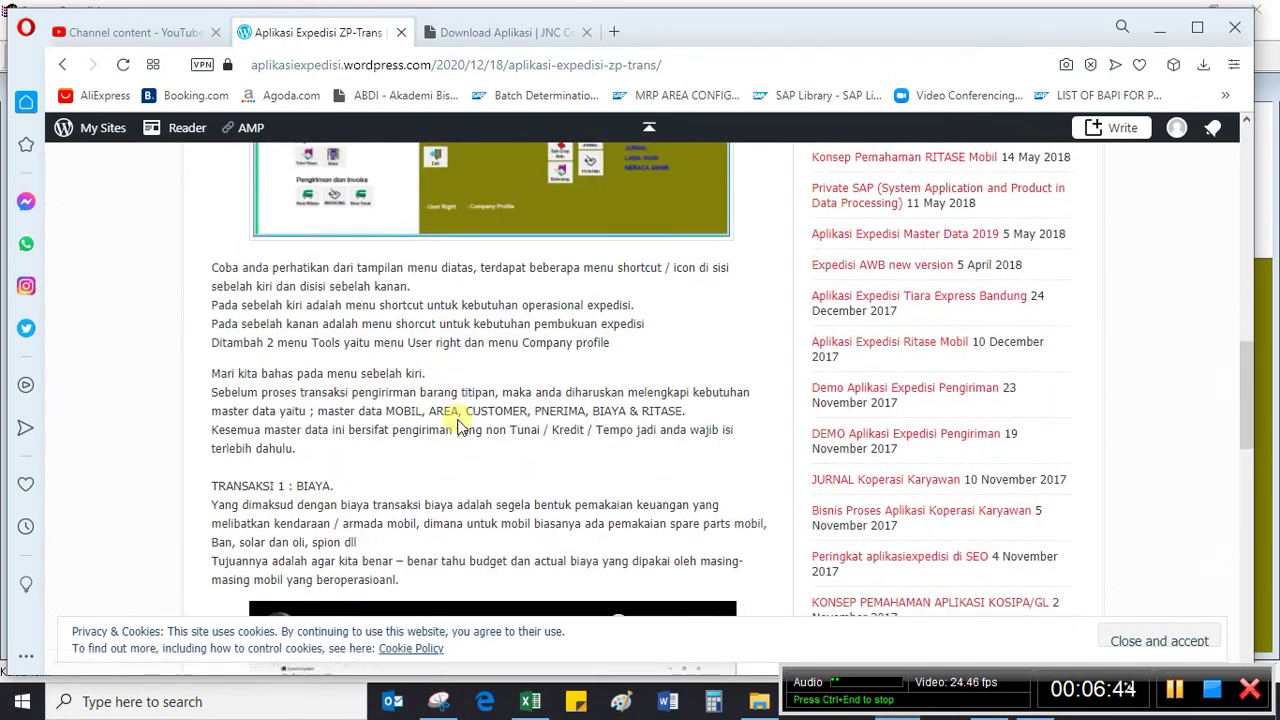
scroll(457, 424, "down", 3)
scroll(457, 419, "down", 4)
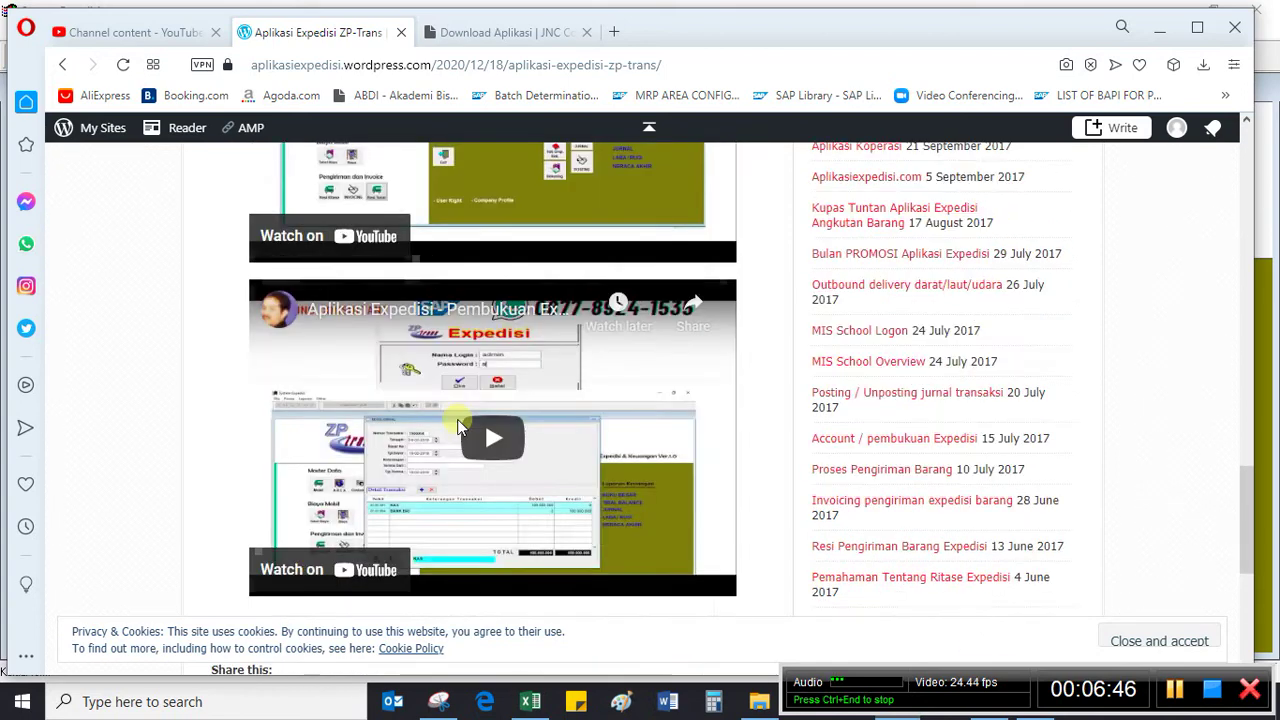
scroll(470, 450, "up", 20)
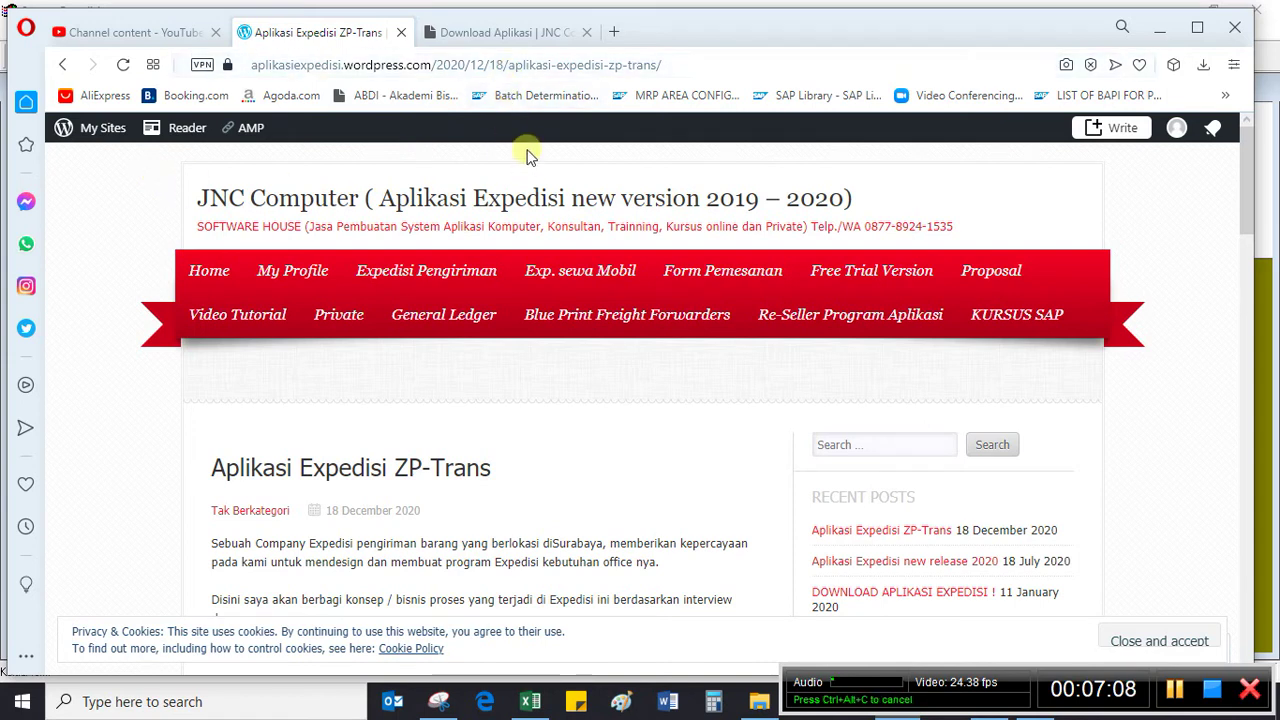
View the Download Aplikasi page and return to the Aplikasi Expedisi ZP-Trans blog post
left_click(504, 36)
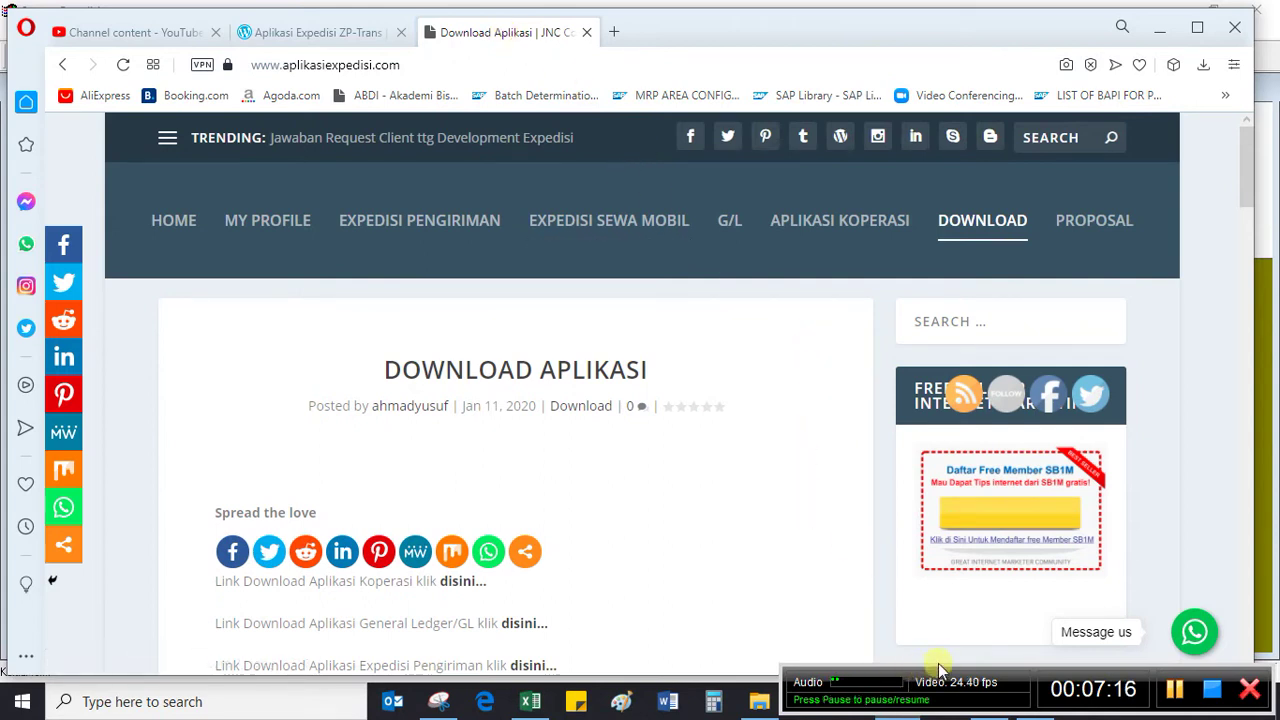
left_click_drag(940, 668, 238, 657)
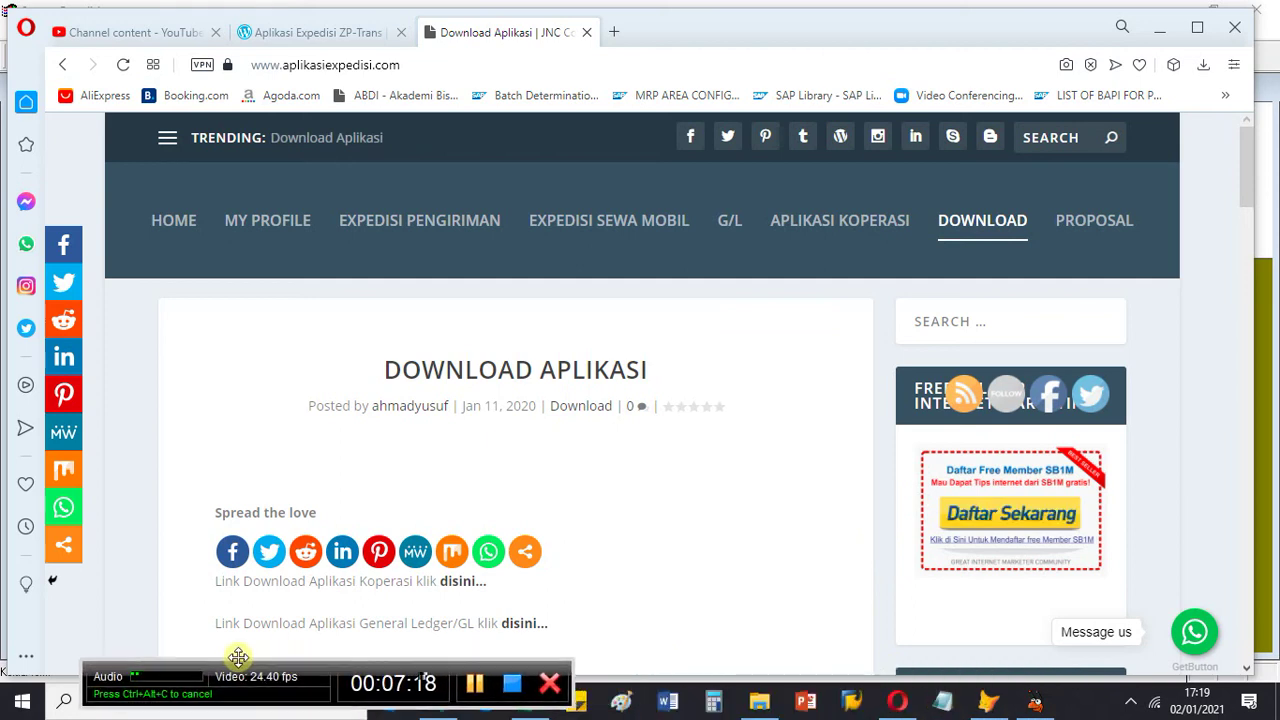
left_click(314, 33)
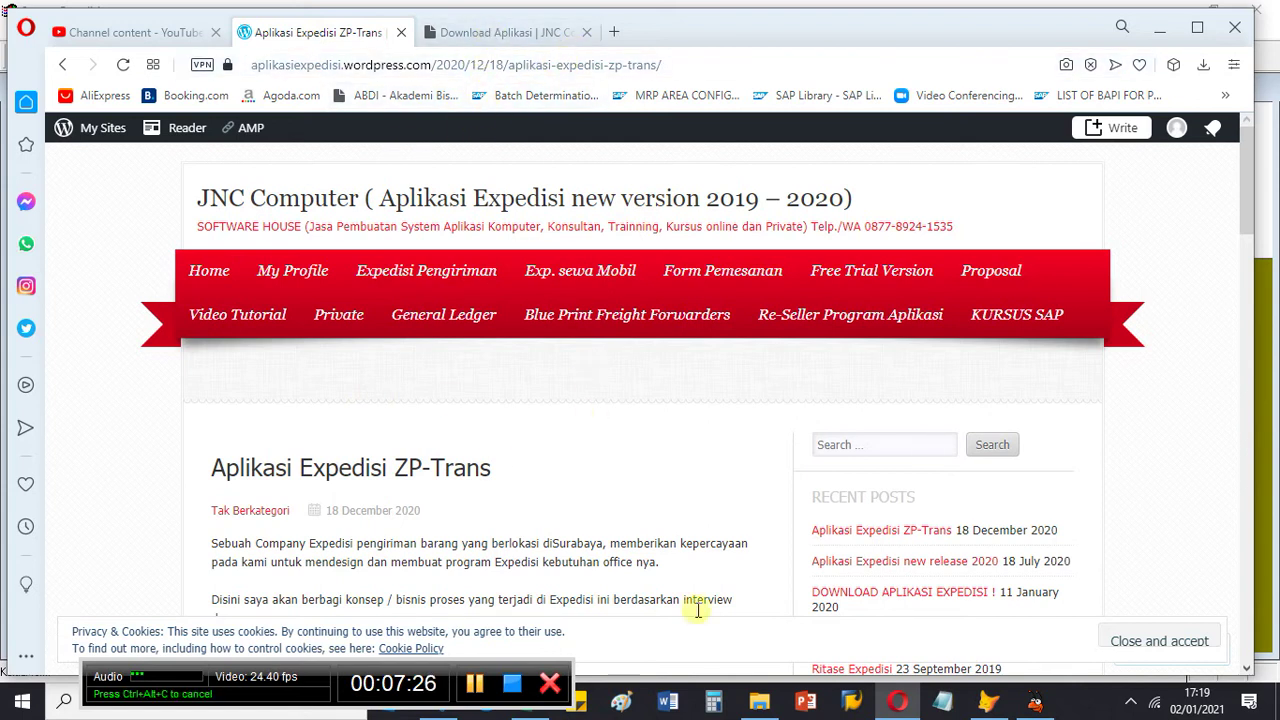
Switch to System Expedisi and open the first cash shipment (Tunai) record for revision
left_click(1035, 704)
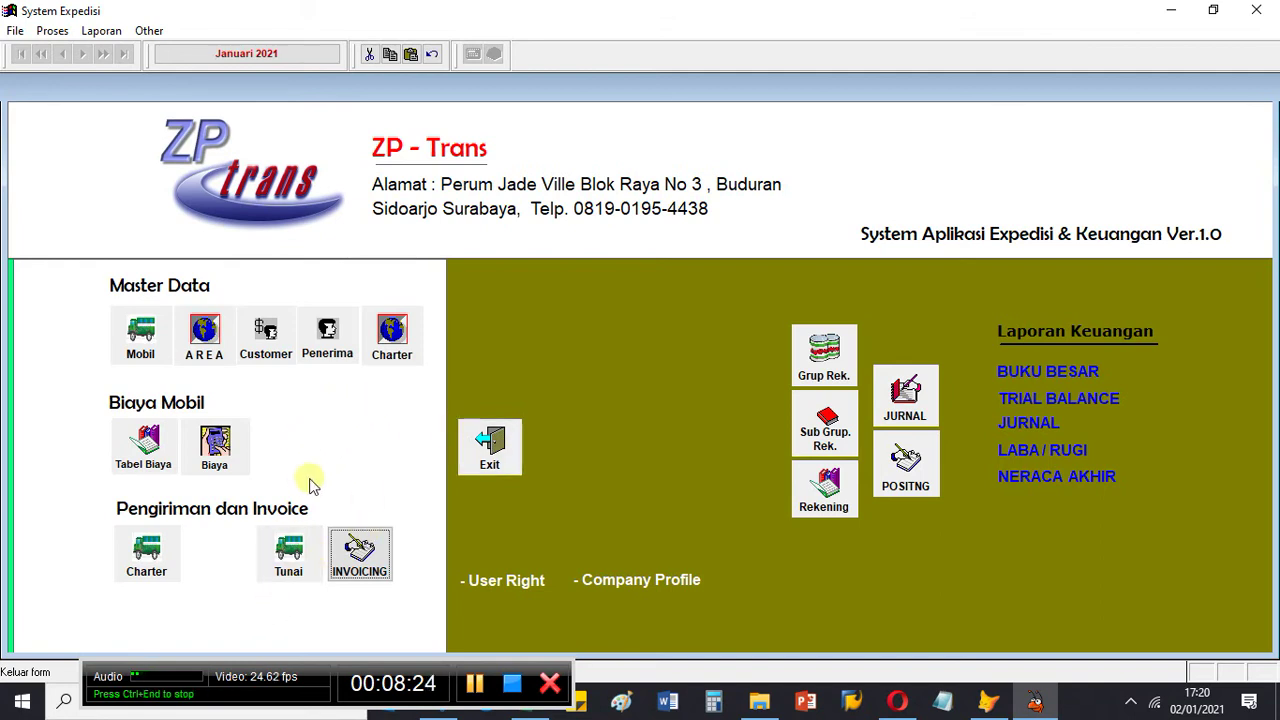
left_click(297, 580)
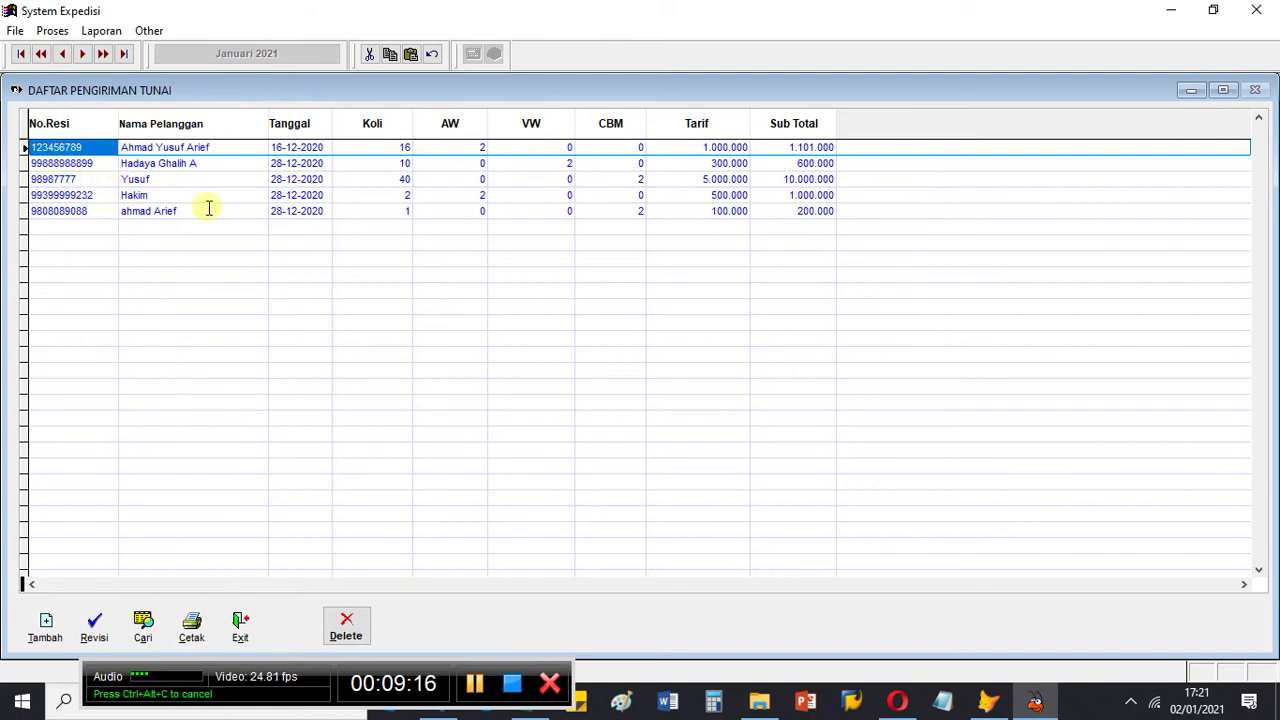
left_click(94, 625)
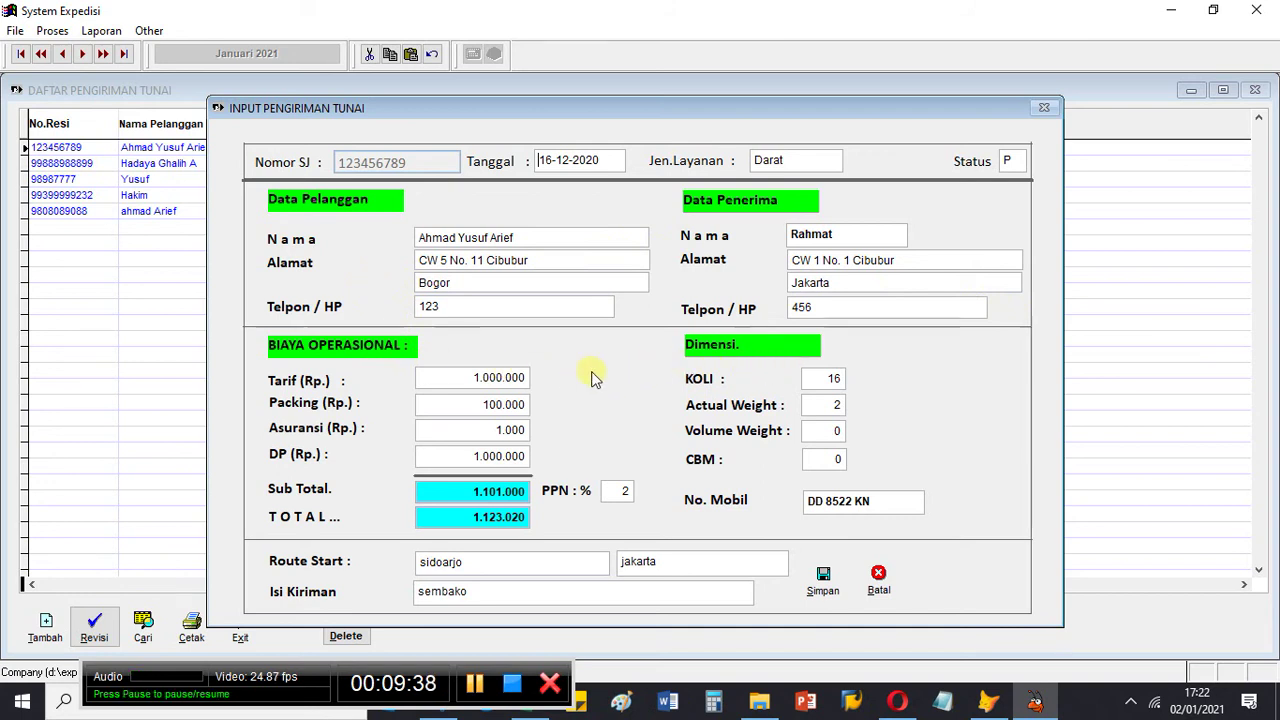
Review the shipment's tariff, koli and down payment fields, cancel the revision and leave the cash shipment list
left_click(467, 375)
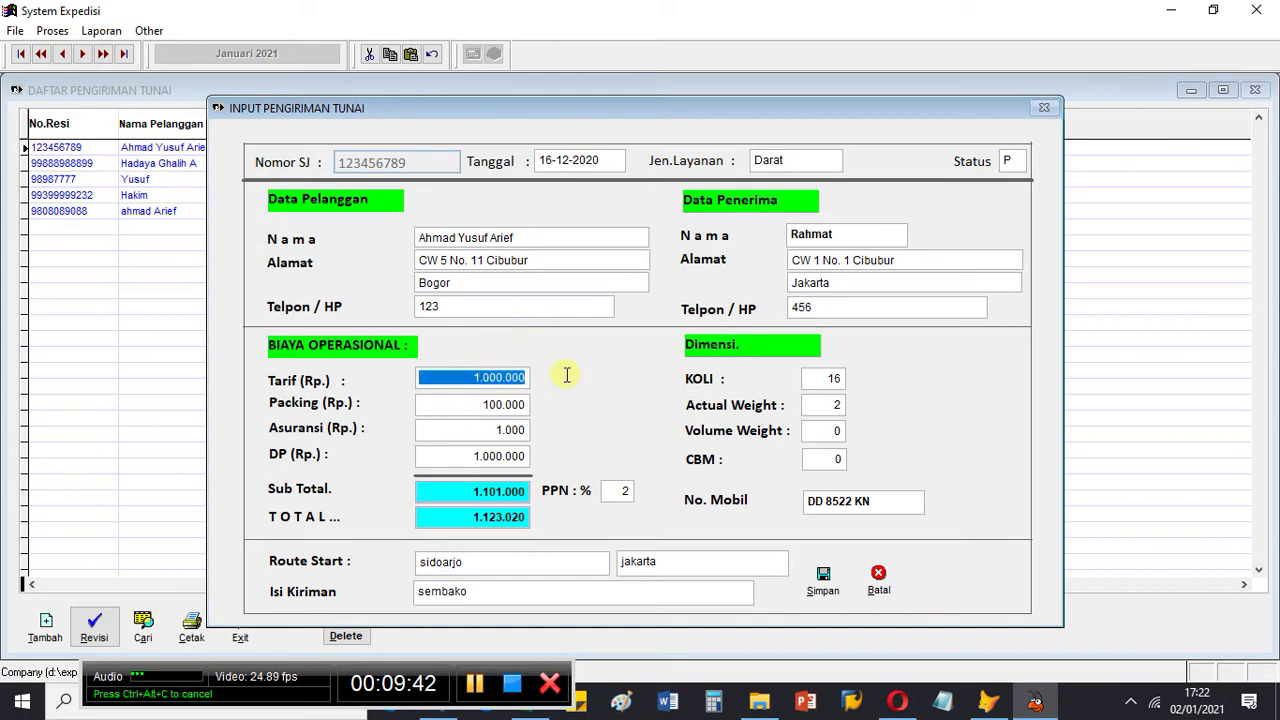
left_click(815, 377)
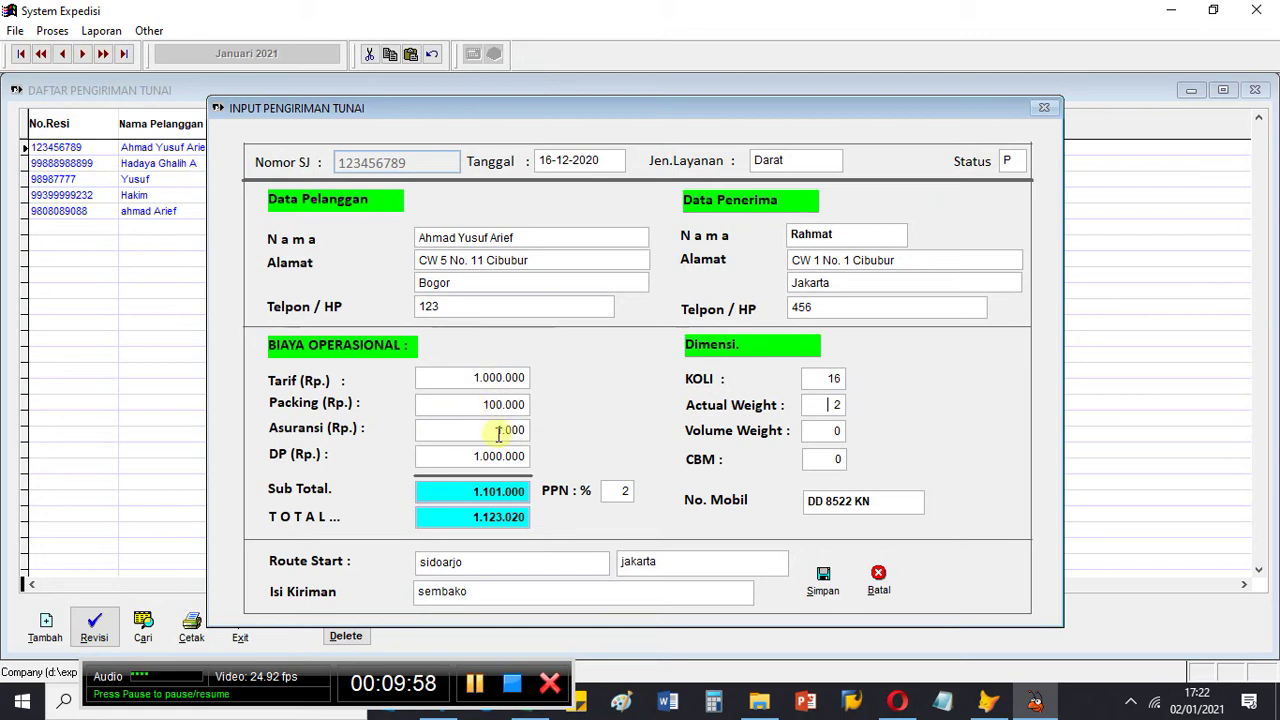
left_click(466, 455)
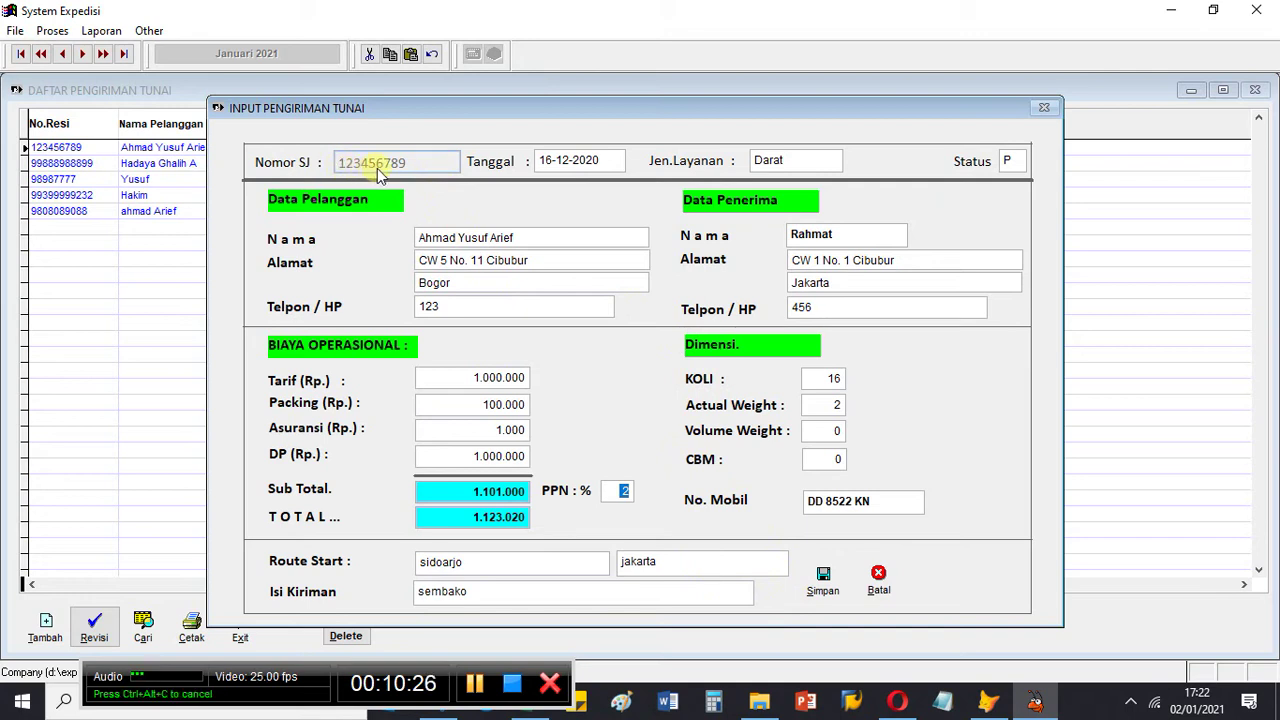
left_click(878, 578)
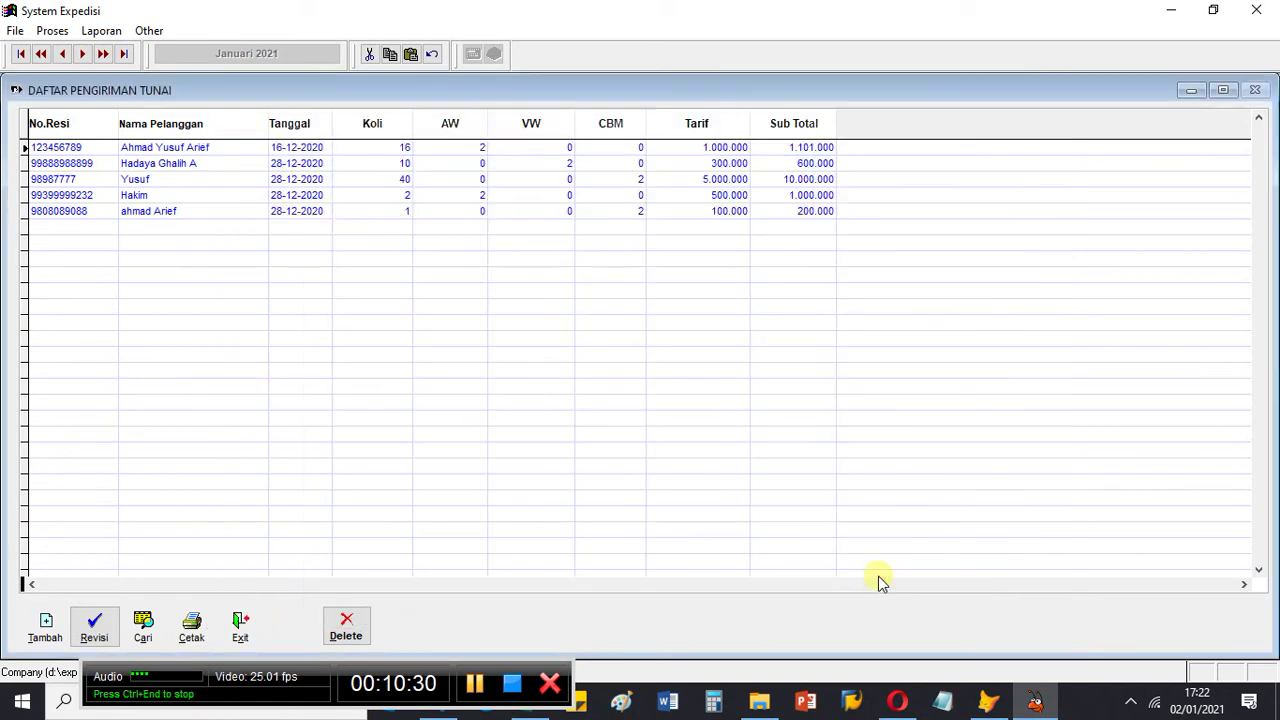
left_click(240, 625)
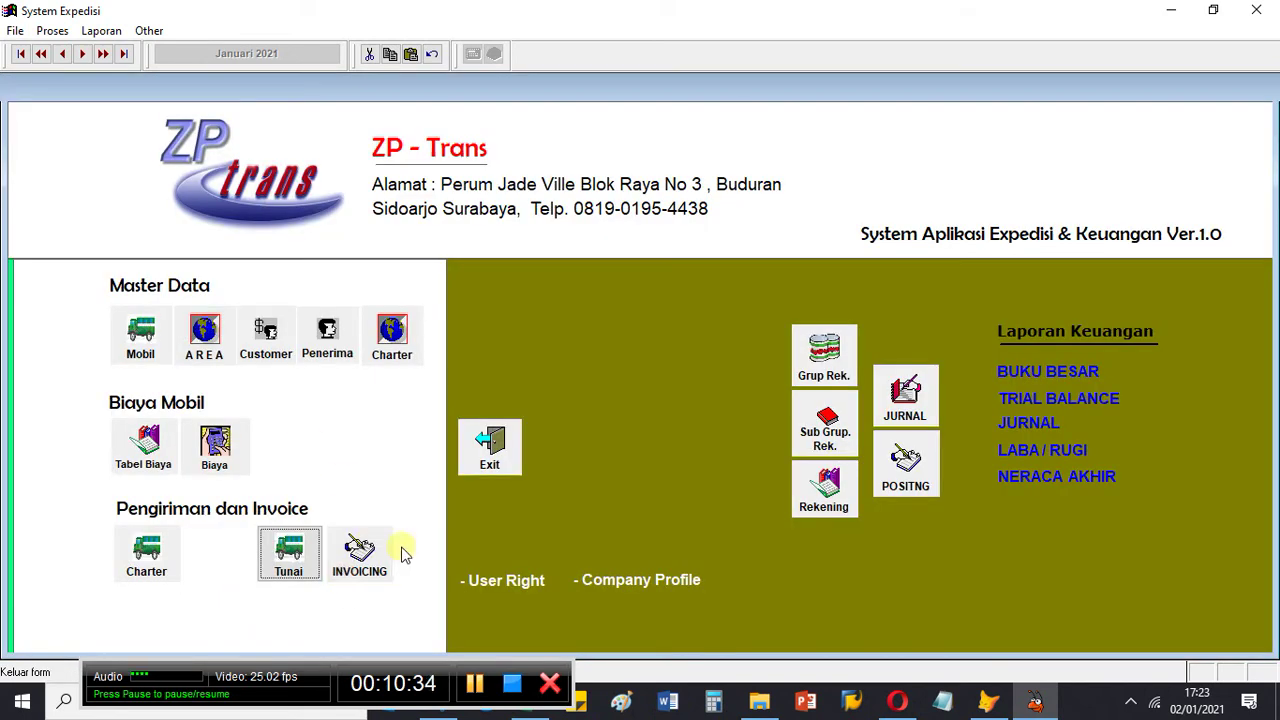
Open the invoice list from the shipping and invoicing section
left_click(362, 552)
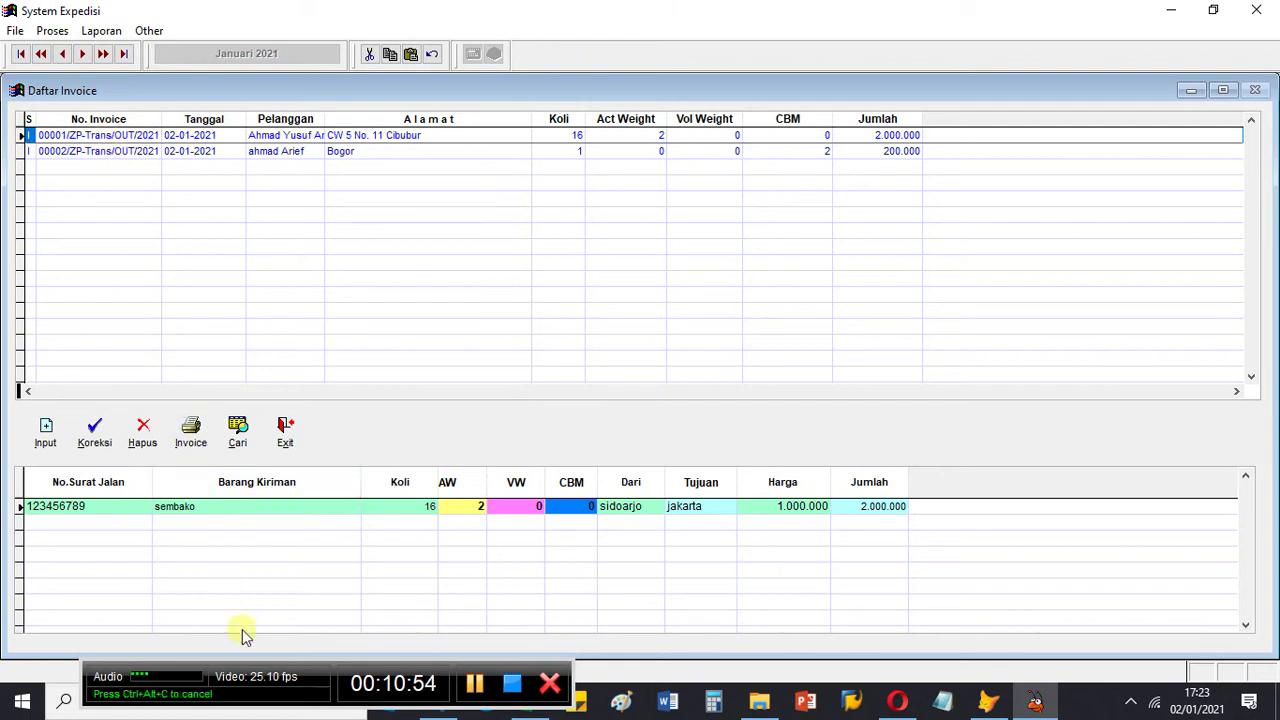
left_click(244, 665)
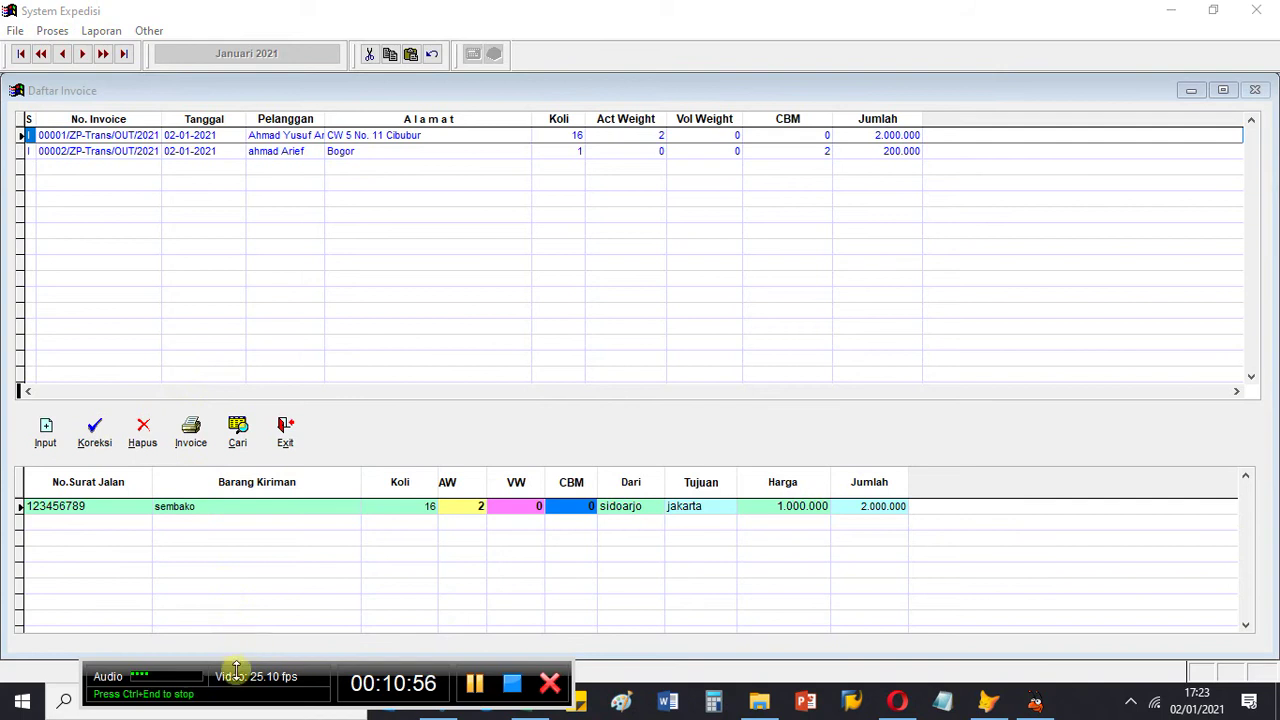
left_click_drag(236, 665, 221, 630)
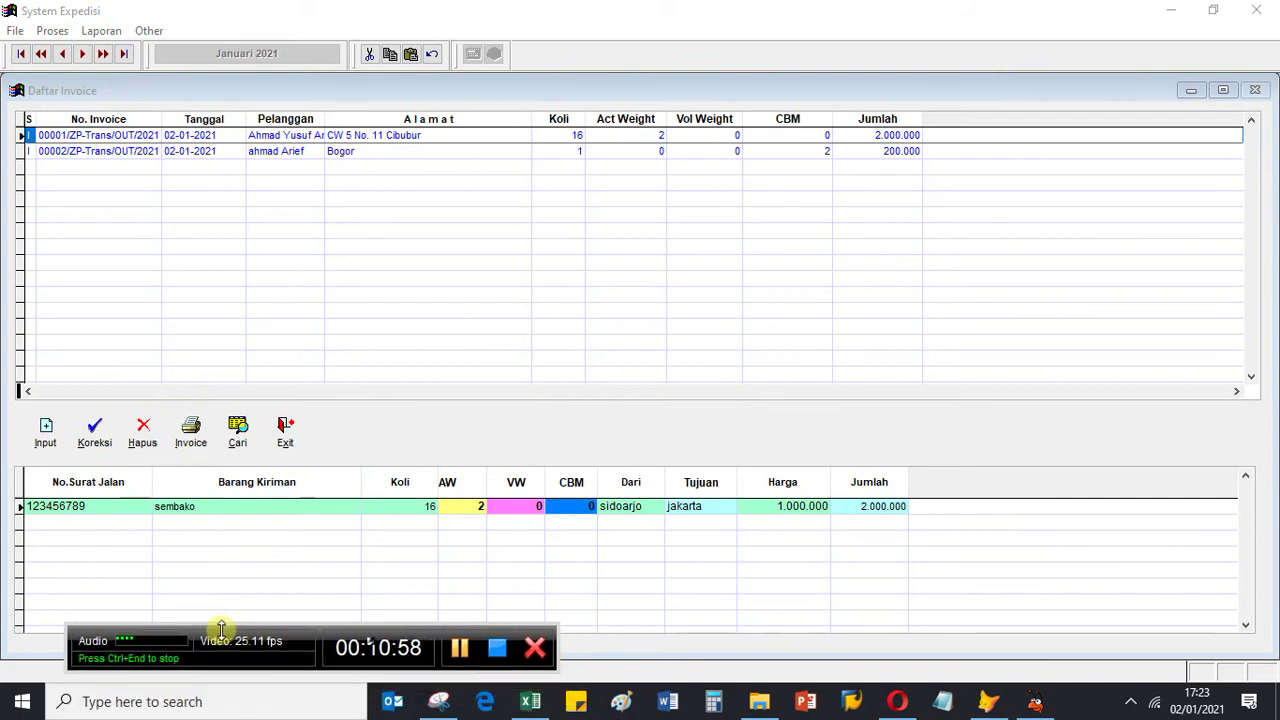
Review the first invoice's due date and actual weight in the correction form, then close it without saving
left_click(95, 432)
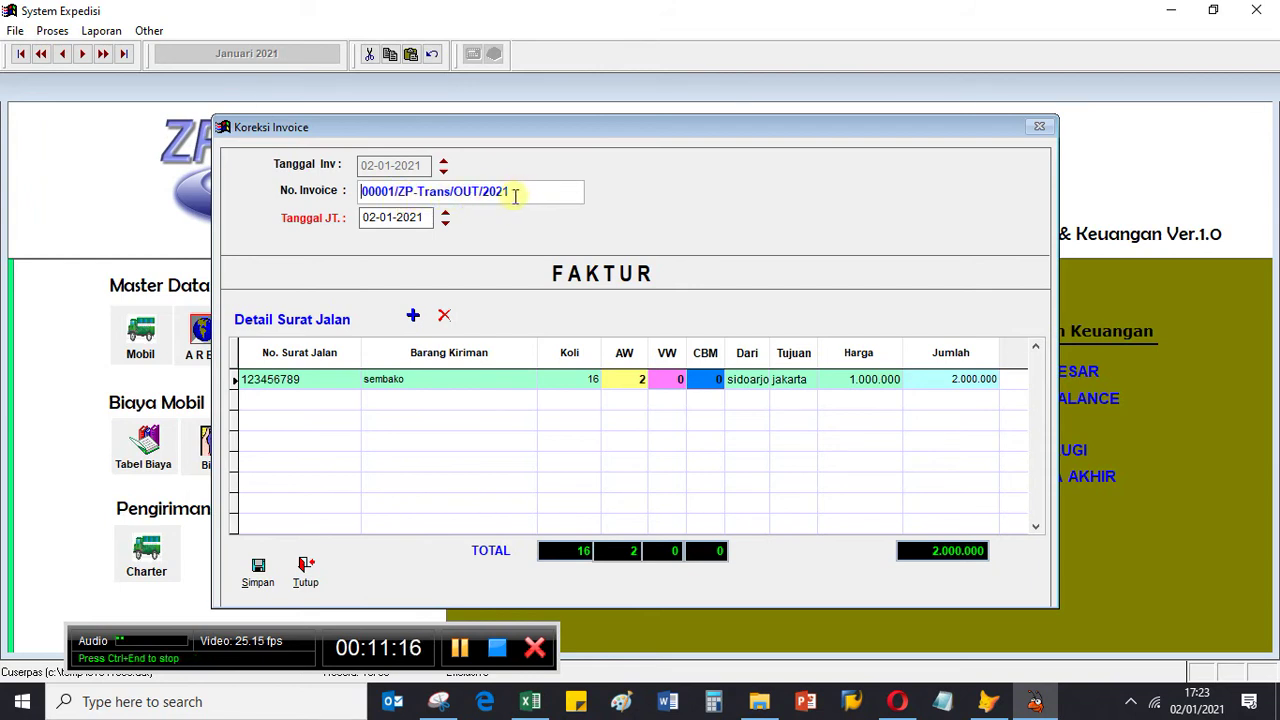
left_click(380, 220)
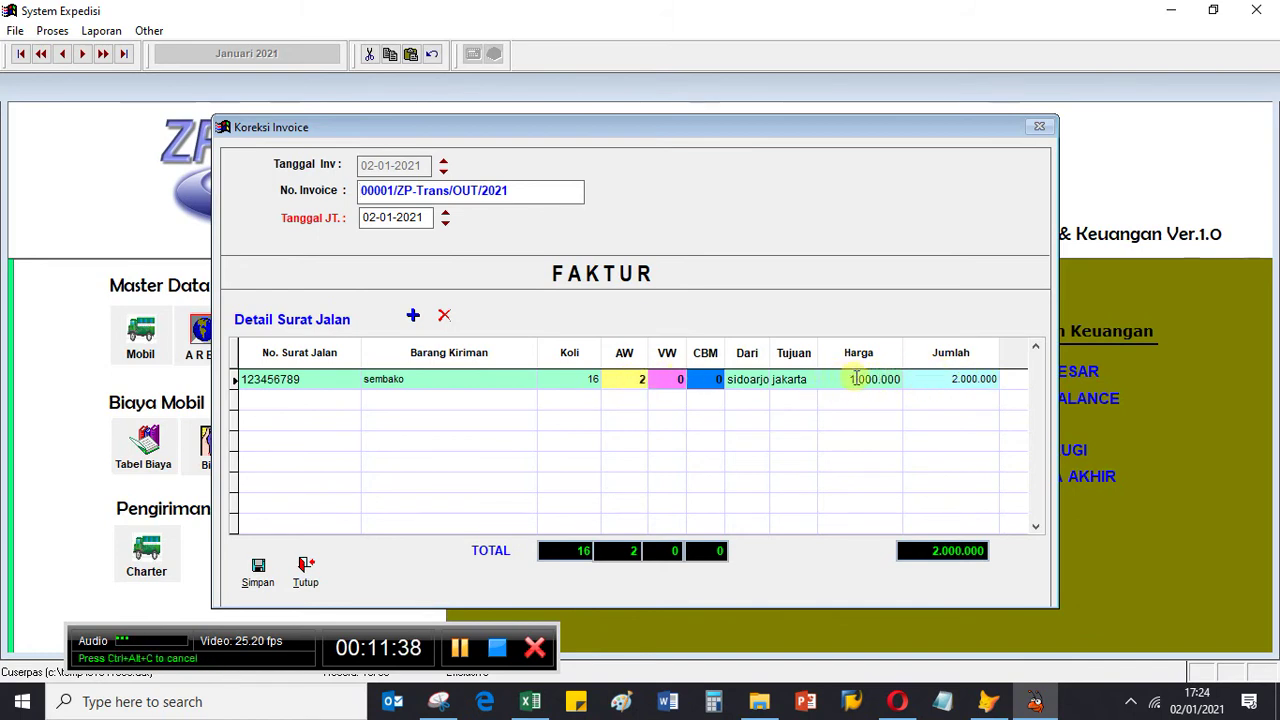
left_click(631, 383)
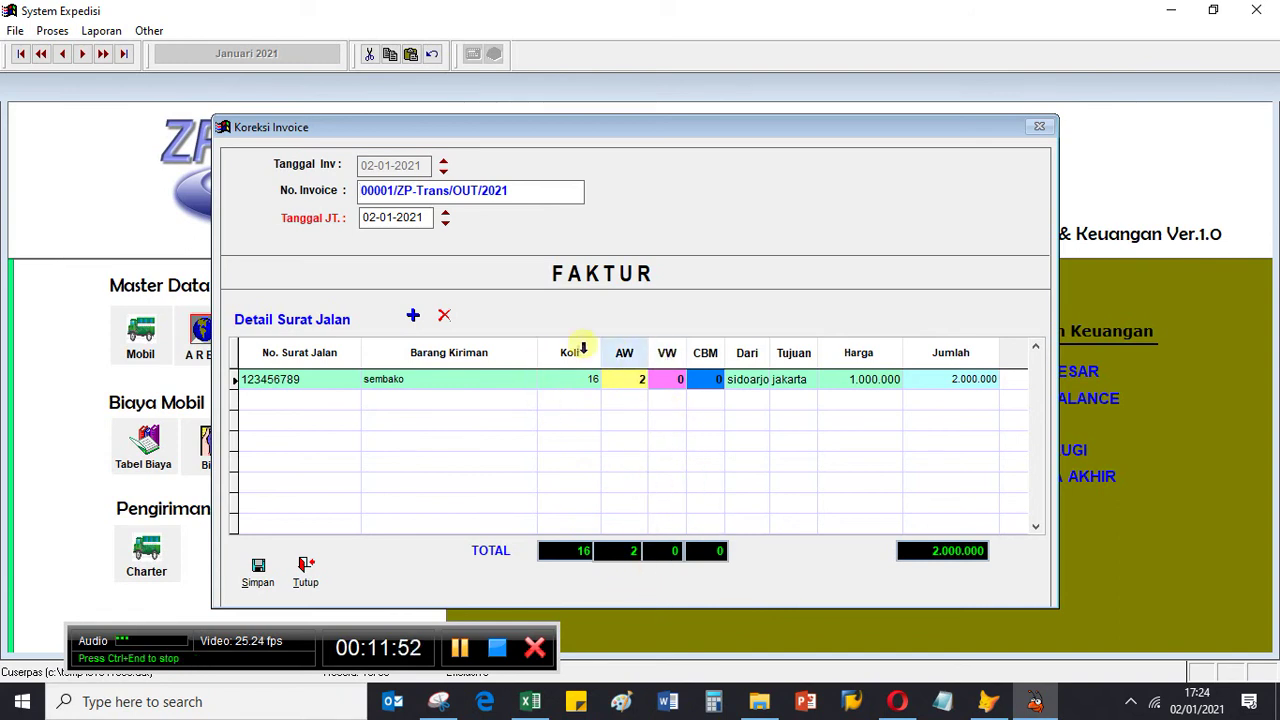
left_click(305, 570)
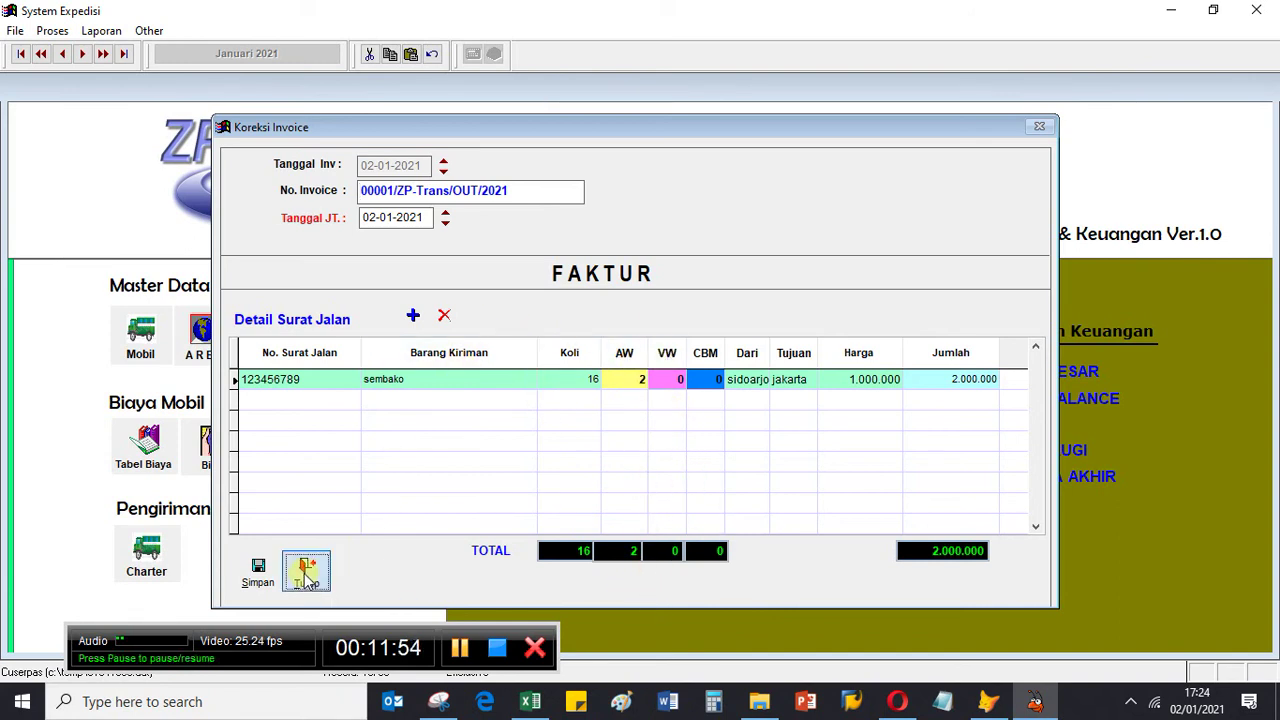
Open the second invoice for correction, review its invoice number and waybill details, and close it without saving
left_click(135, 151)
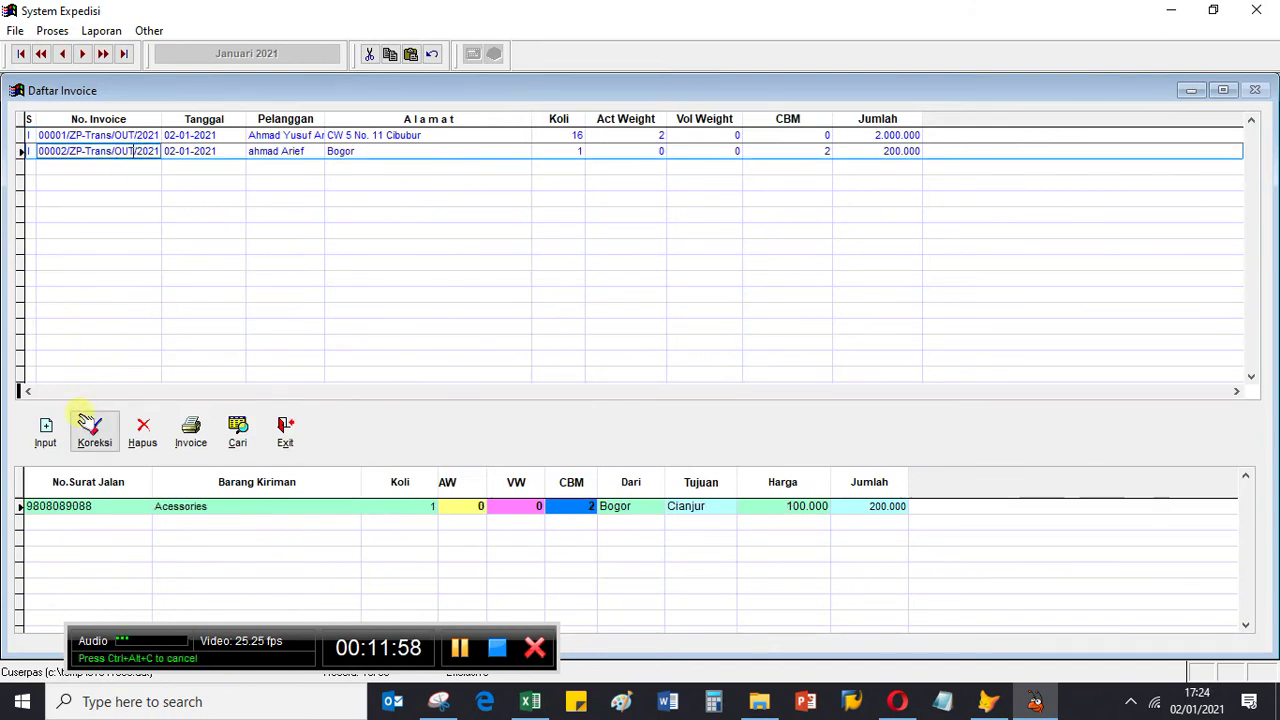
left_click(97, 432)
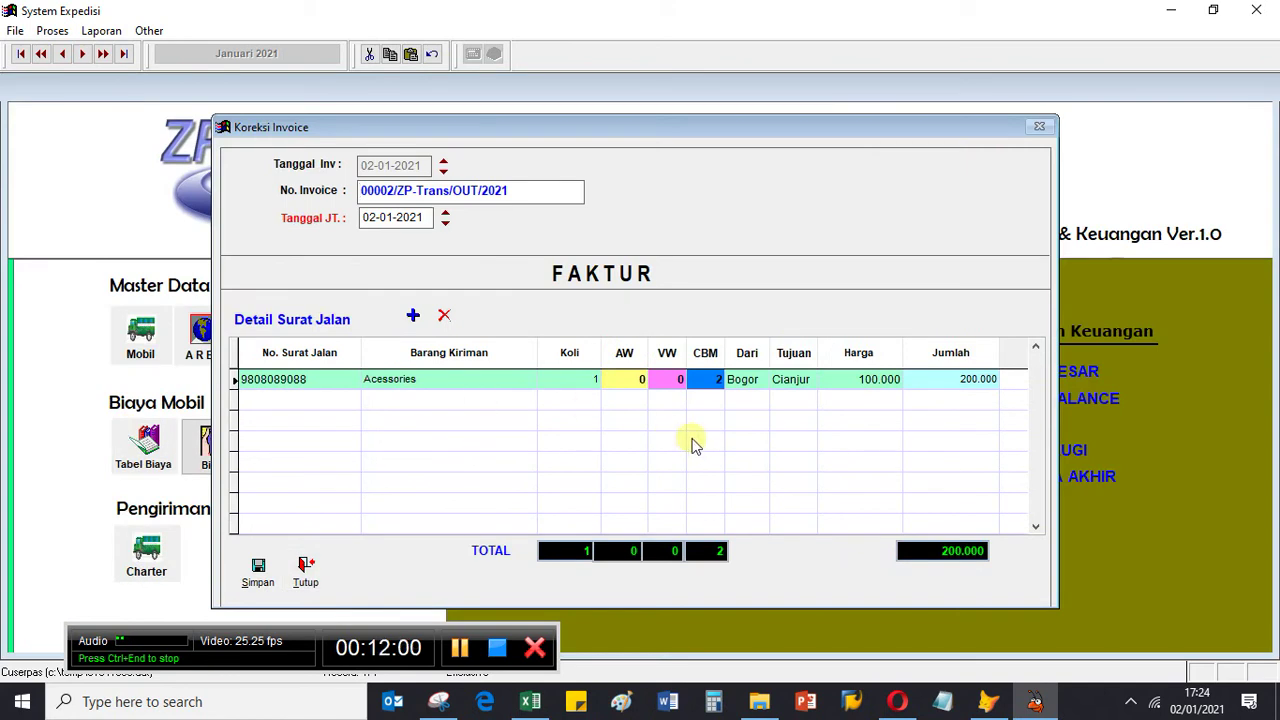
left_click(395, 190)
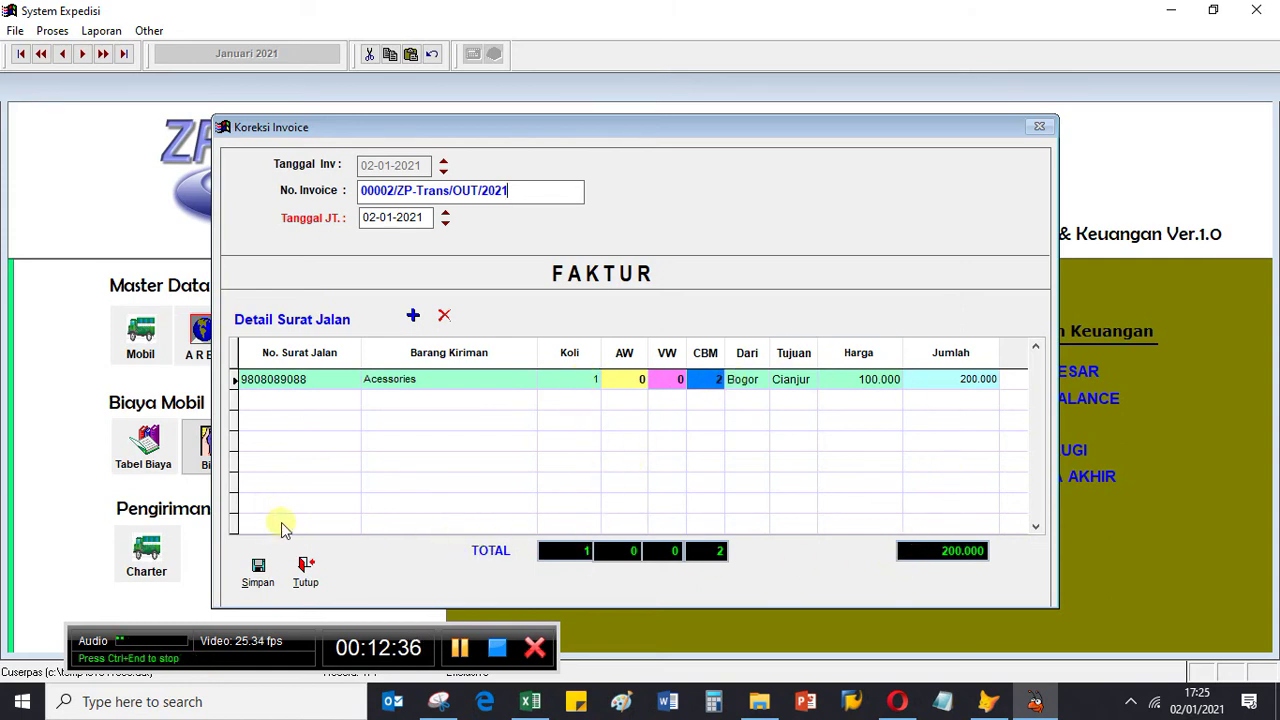
left_click(313, 572)
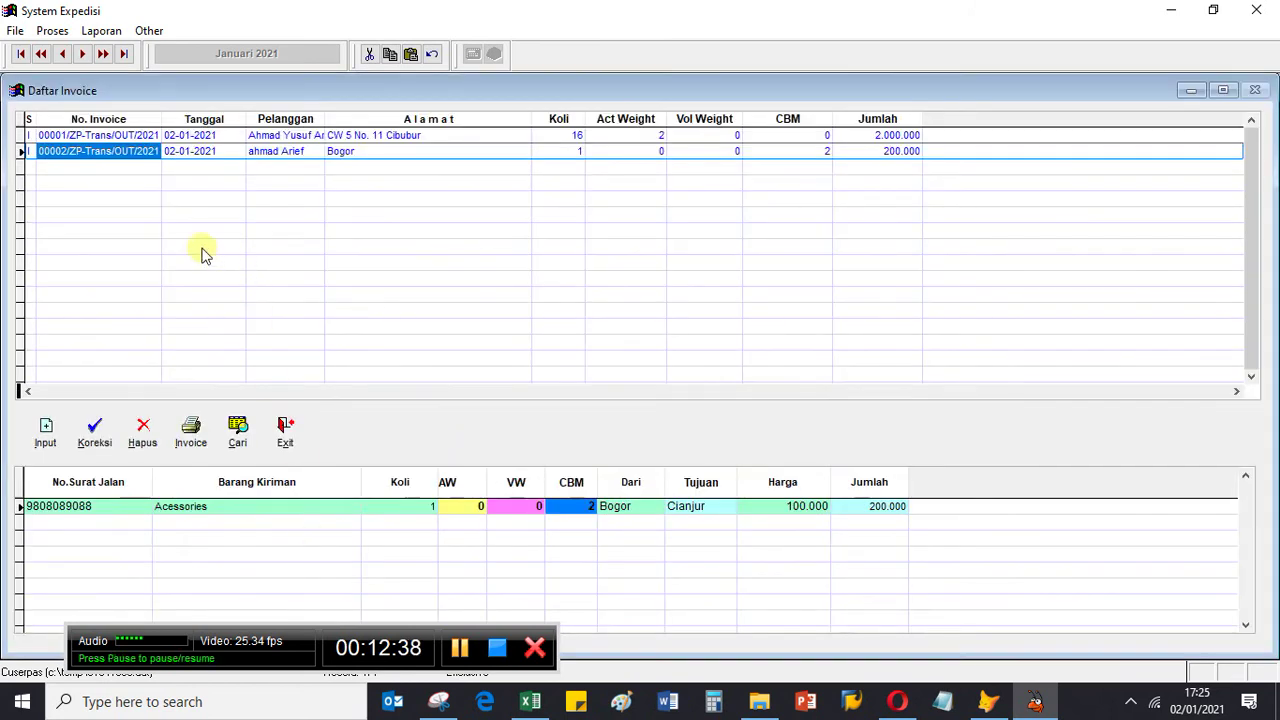
Compare the waybill details of the two invoices by alternating between their rows, ending on the first invoice
left_click(456, 134)
left_click(458, 151)
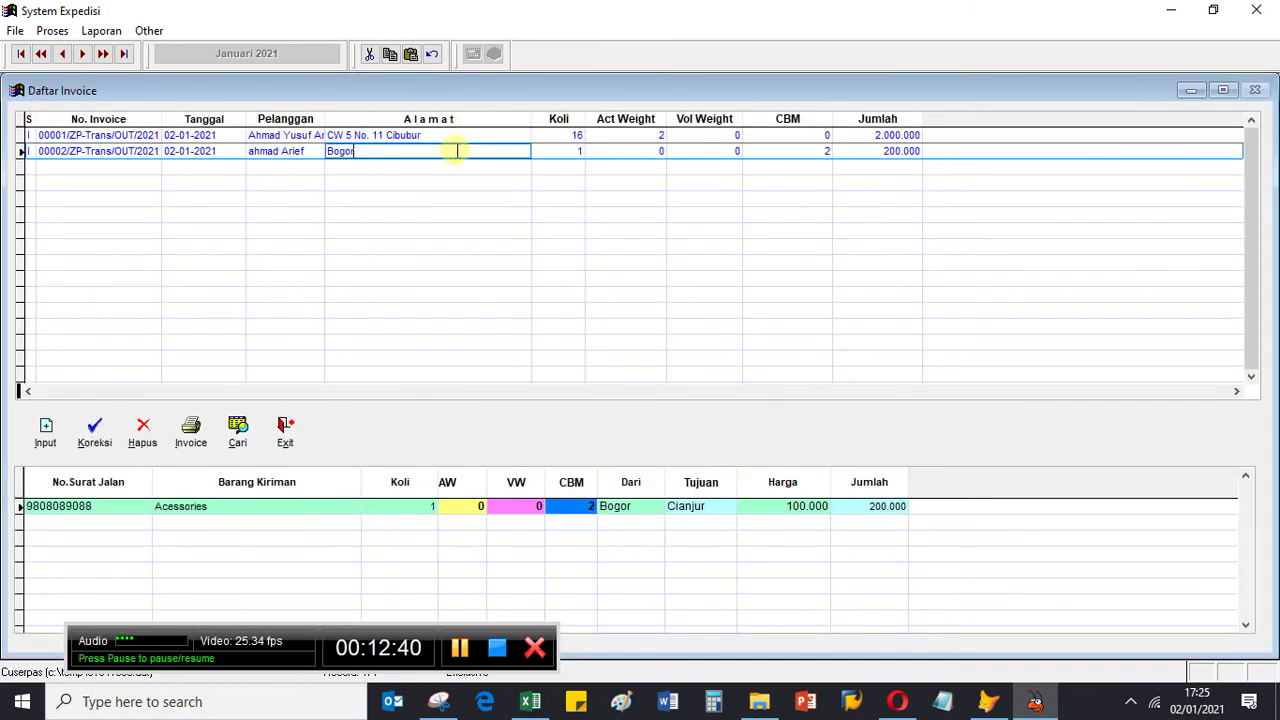
left_click(459, 139)
left_click(461, 150)
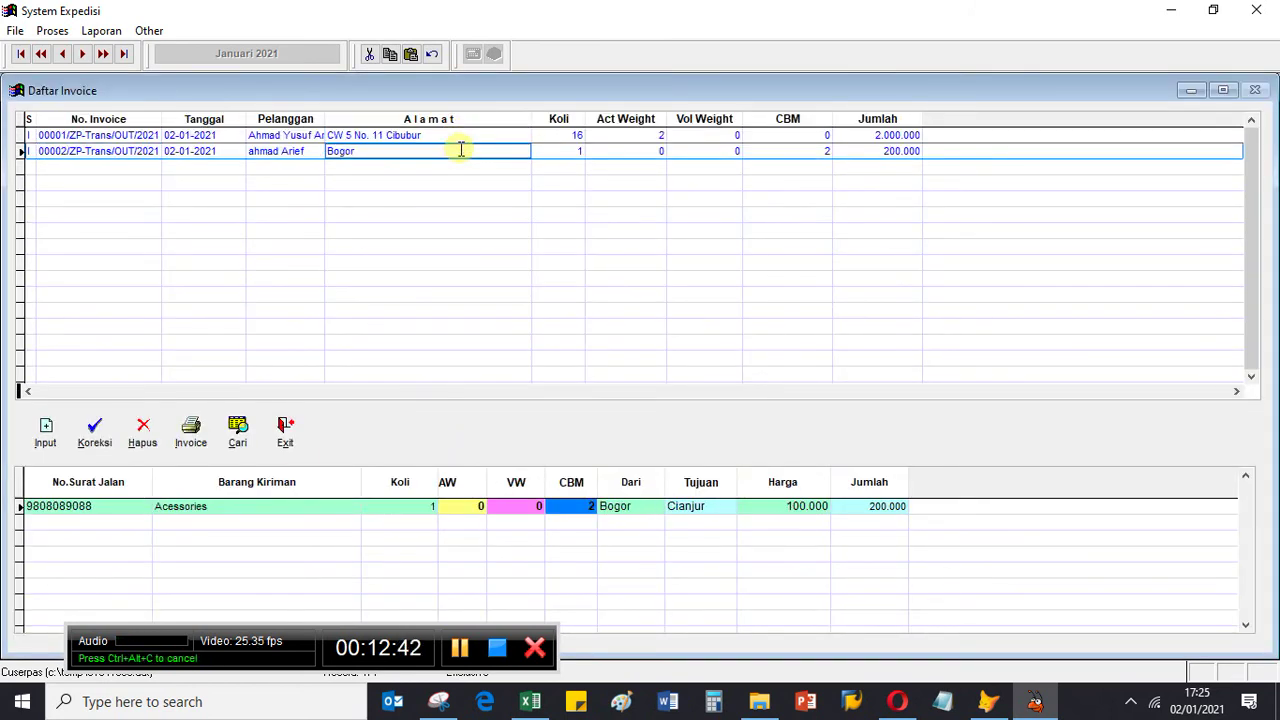
left_click(474, 135)
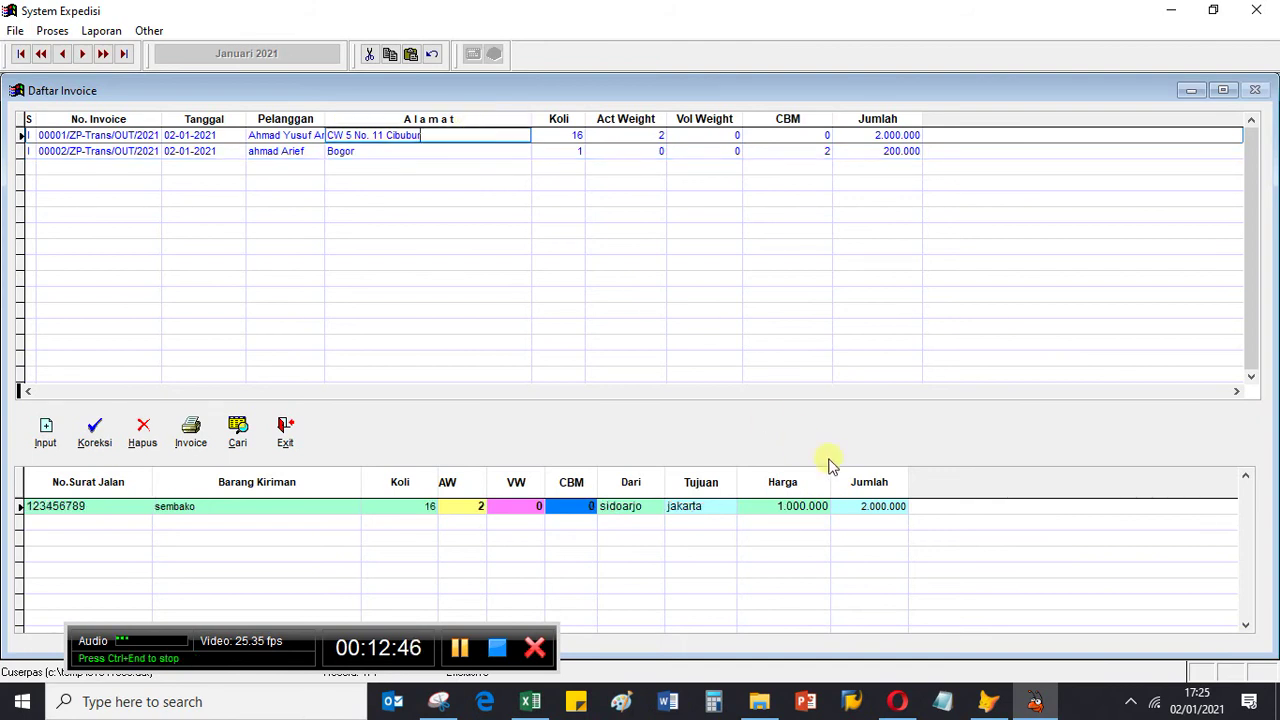
left_click(445, 151)
left_click(443, 135)
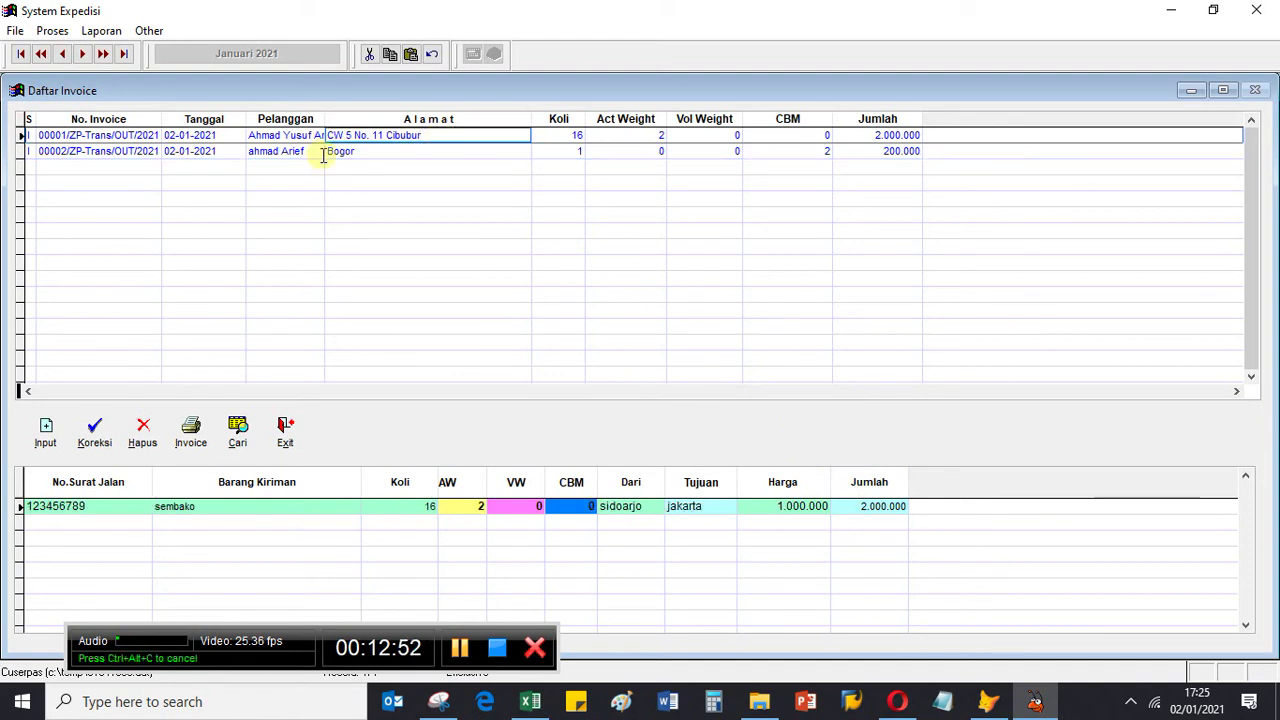
Preview the first invoice on screen in a maximized report window, then close the preview and the print dialog
left_click(198, 443)
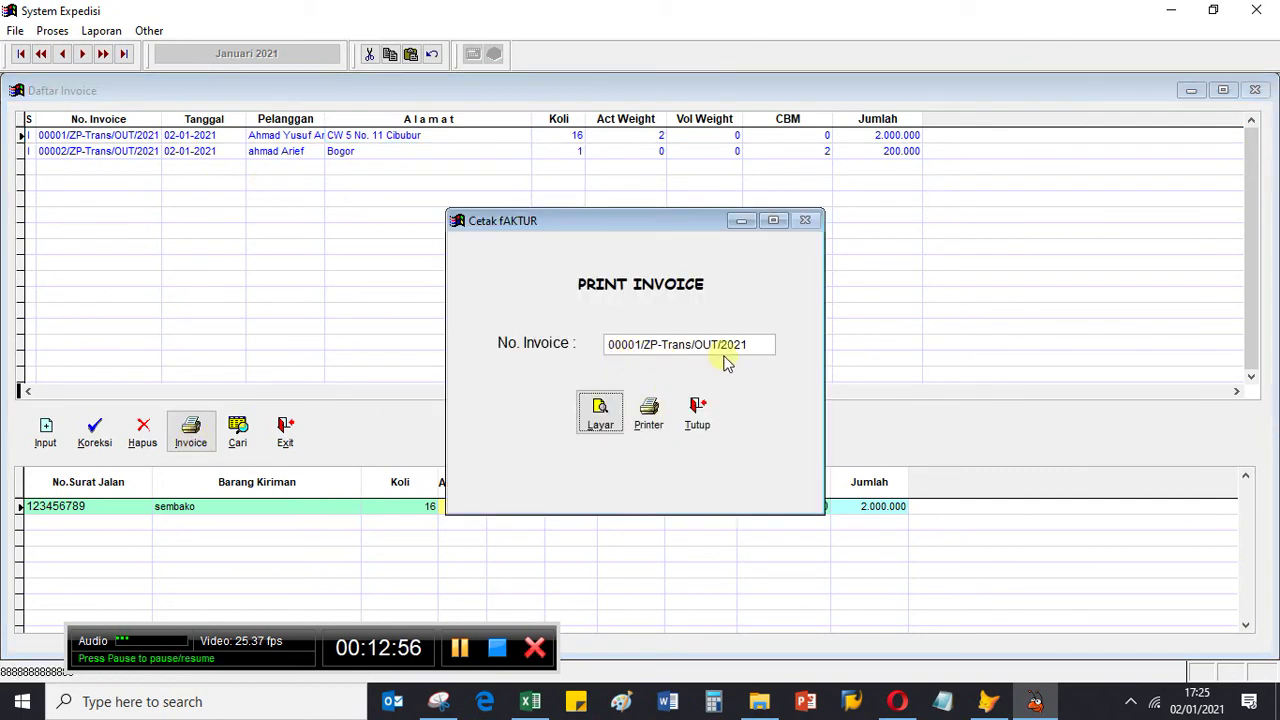
left_click(601, 425)
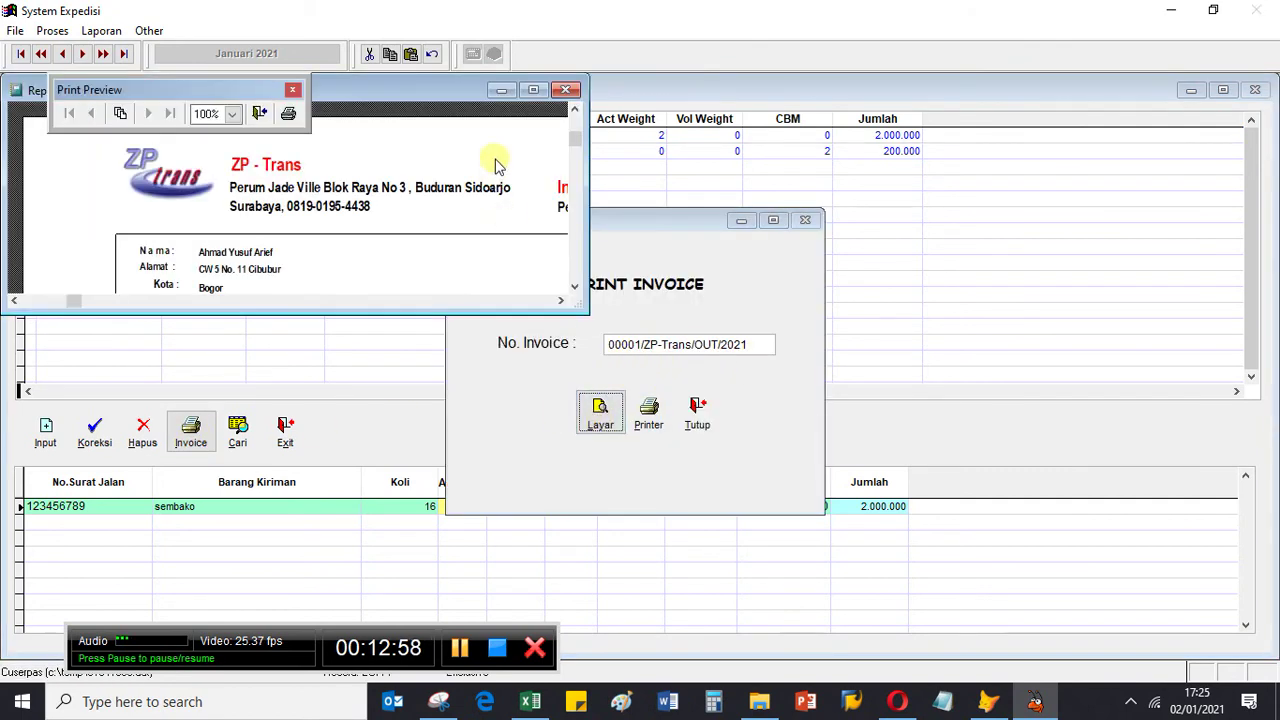
left_click(533, 90)
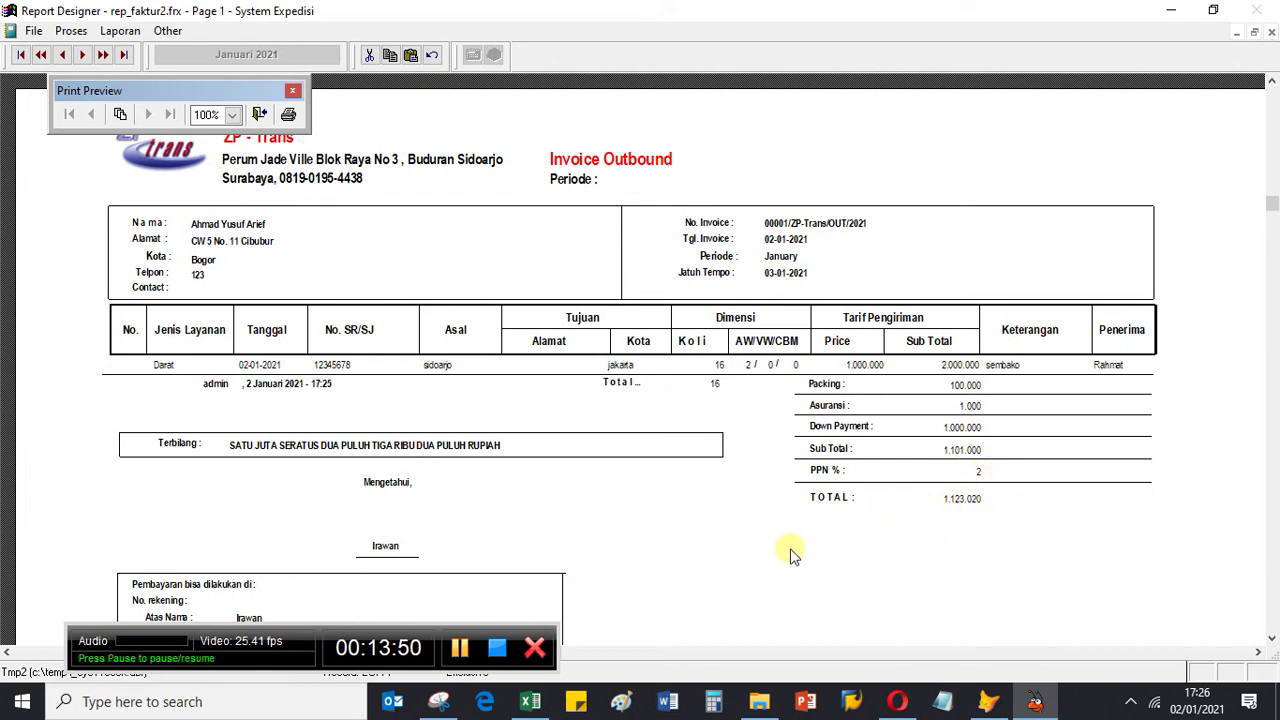
scroll(790, 553, "down", 1)
scroll(790, 553, "up", 1)
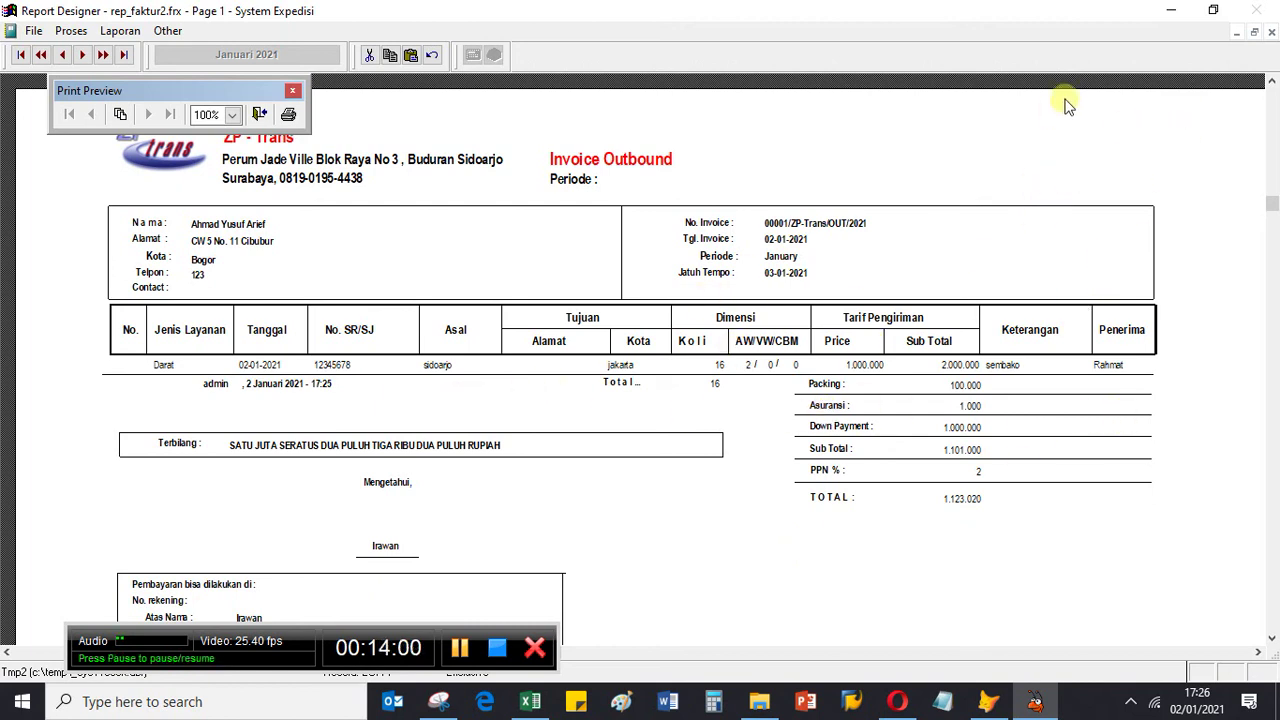
left_click(1272, 33)
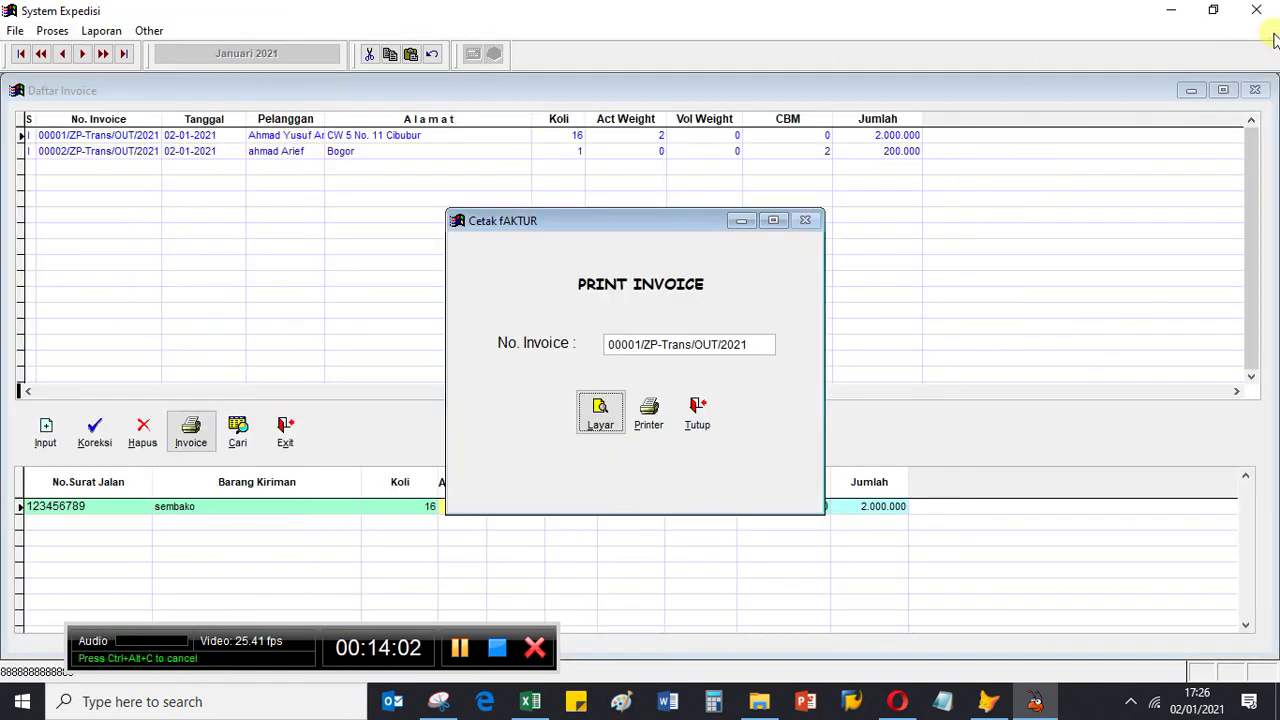
left_click(713, 422)
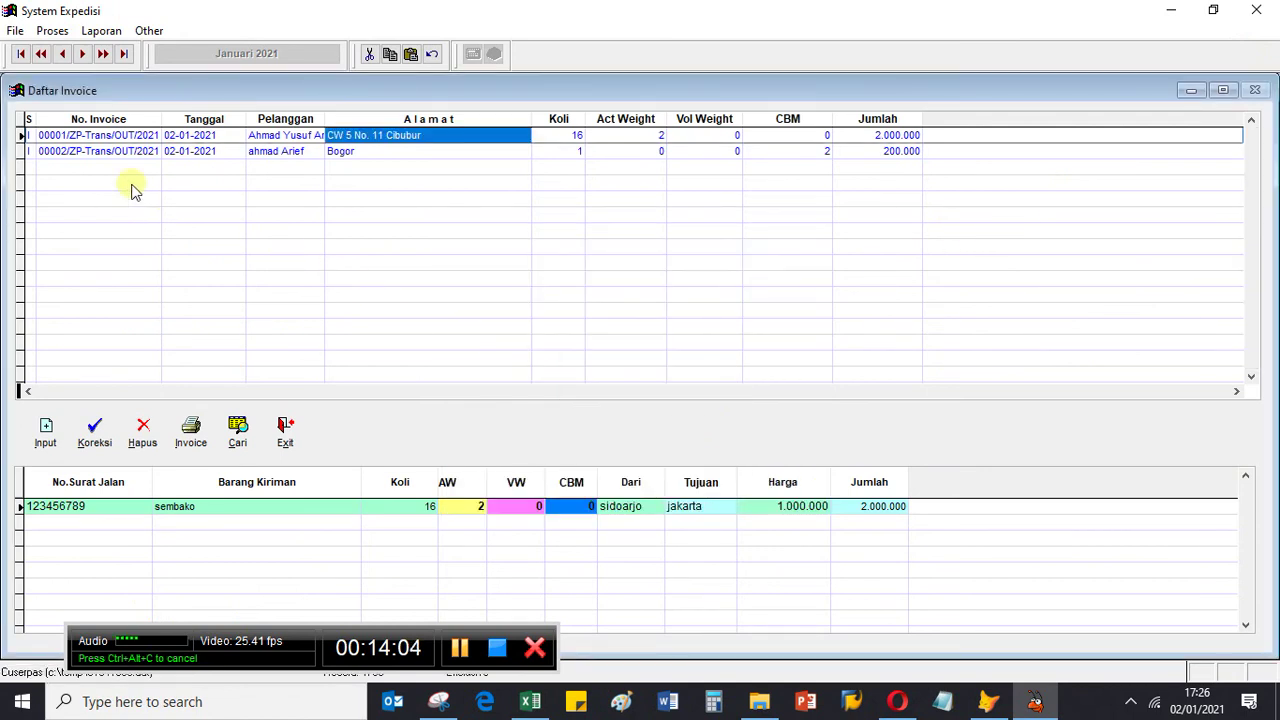
Open the print dialog for the second invoice
left_click(112, 150)
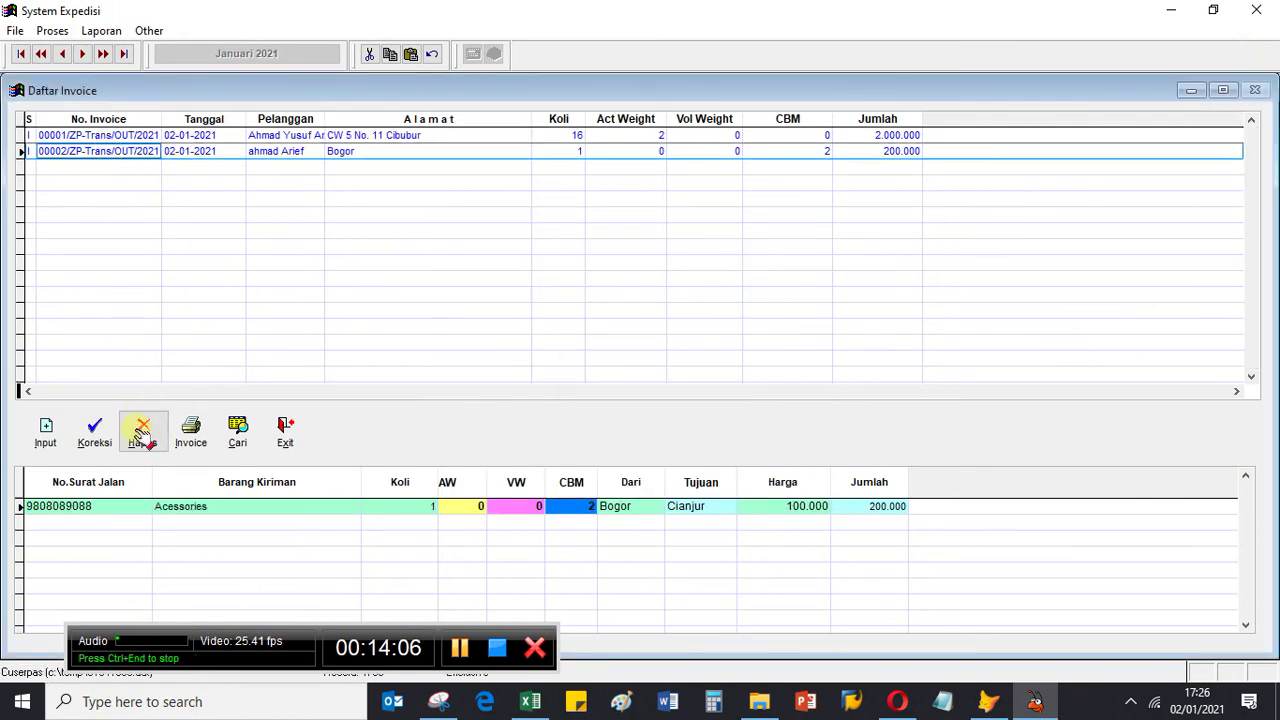
left_click(193, 433)
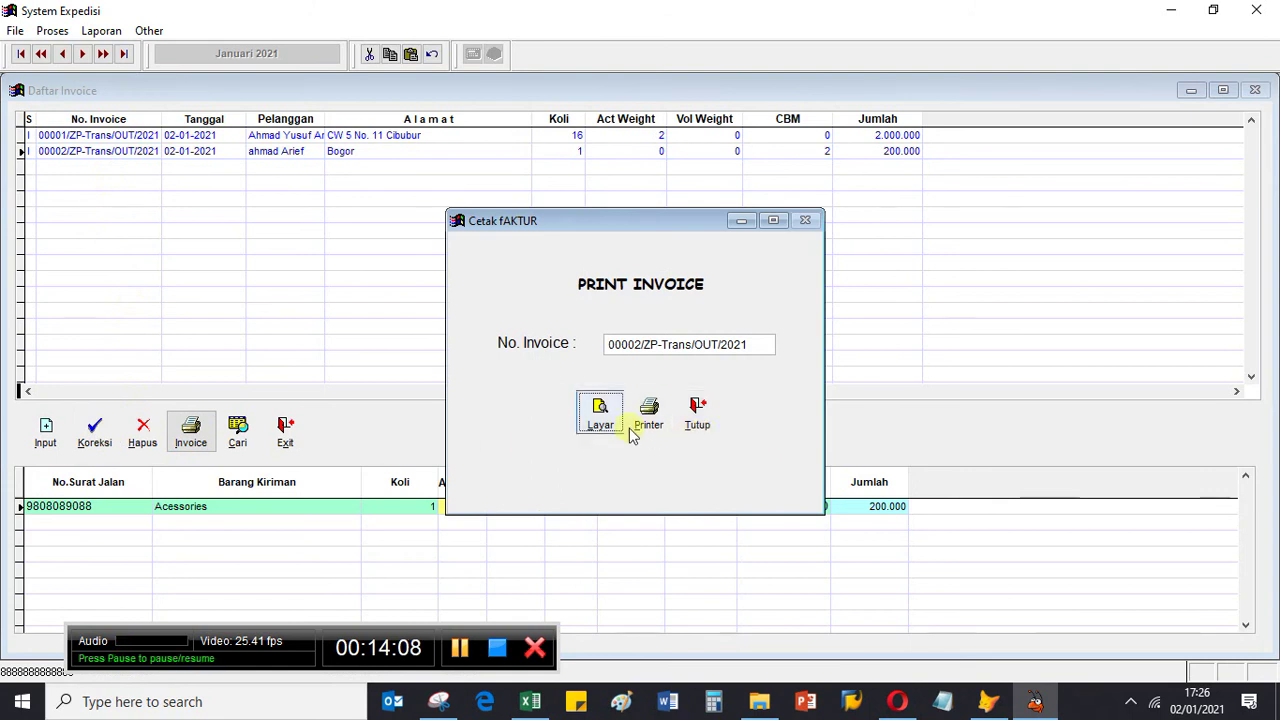